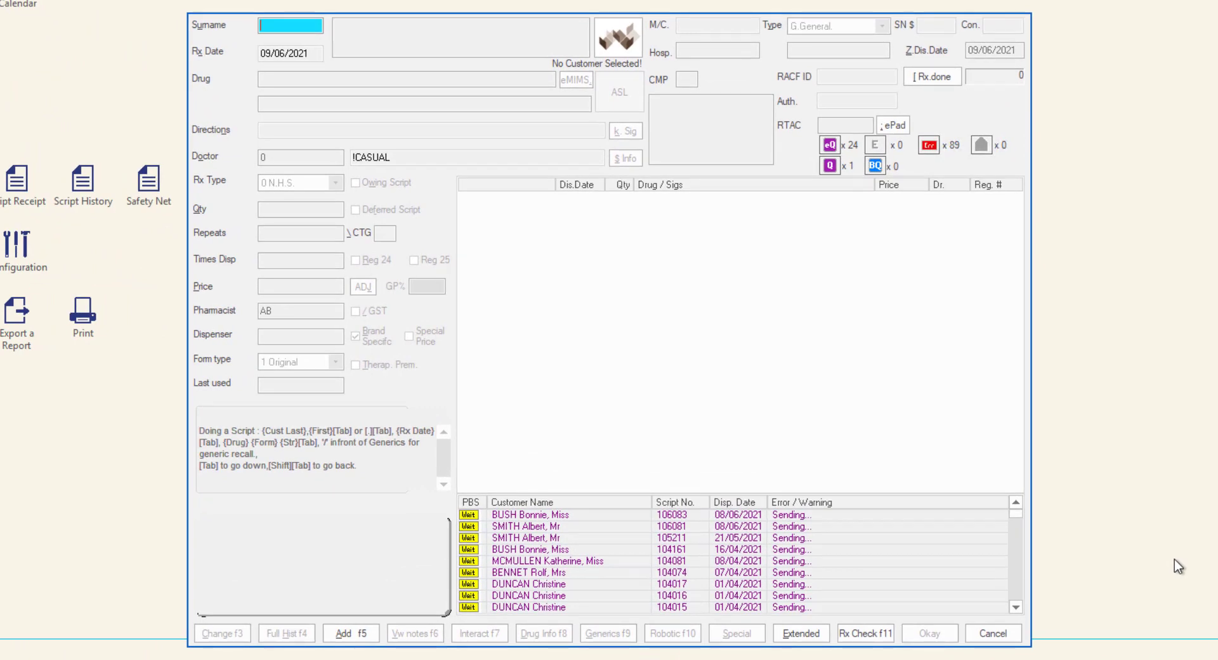
Open the Pharmacist Check dialog with Rx Check F11
click(865, 633)
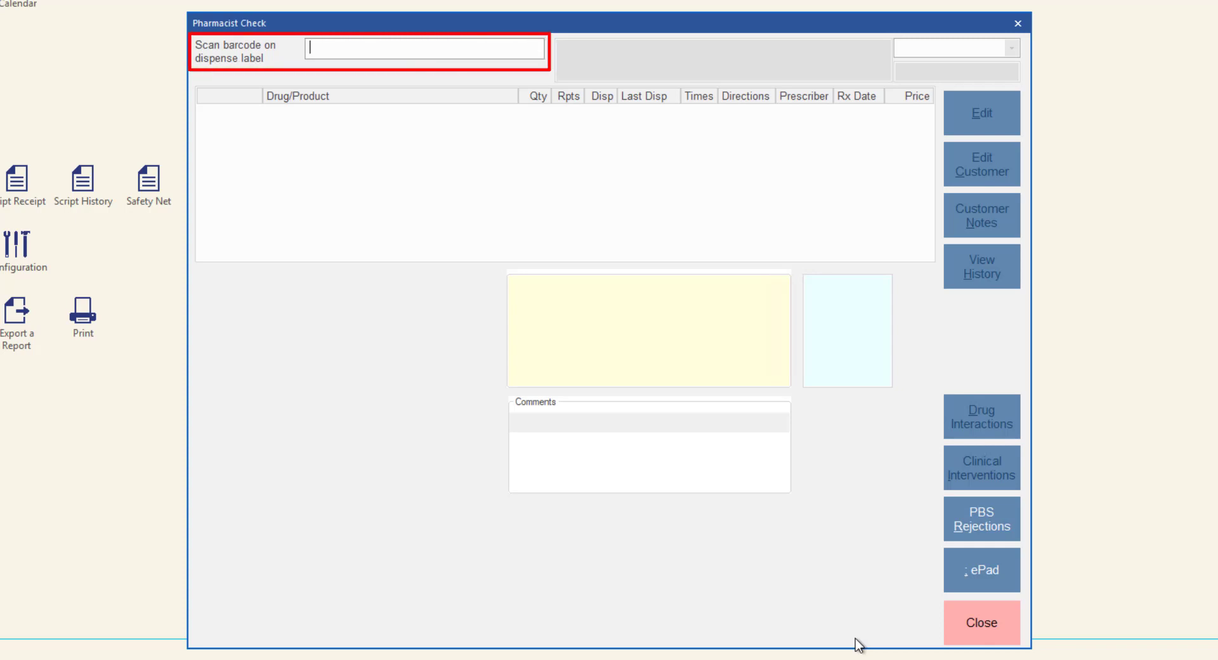
Load the LEVLEN-ED TAB 30MCG/150MCG 28X script by scanning dispense label 110005
text(110005)
key(Return)
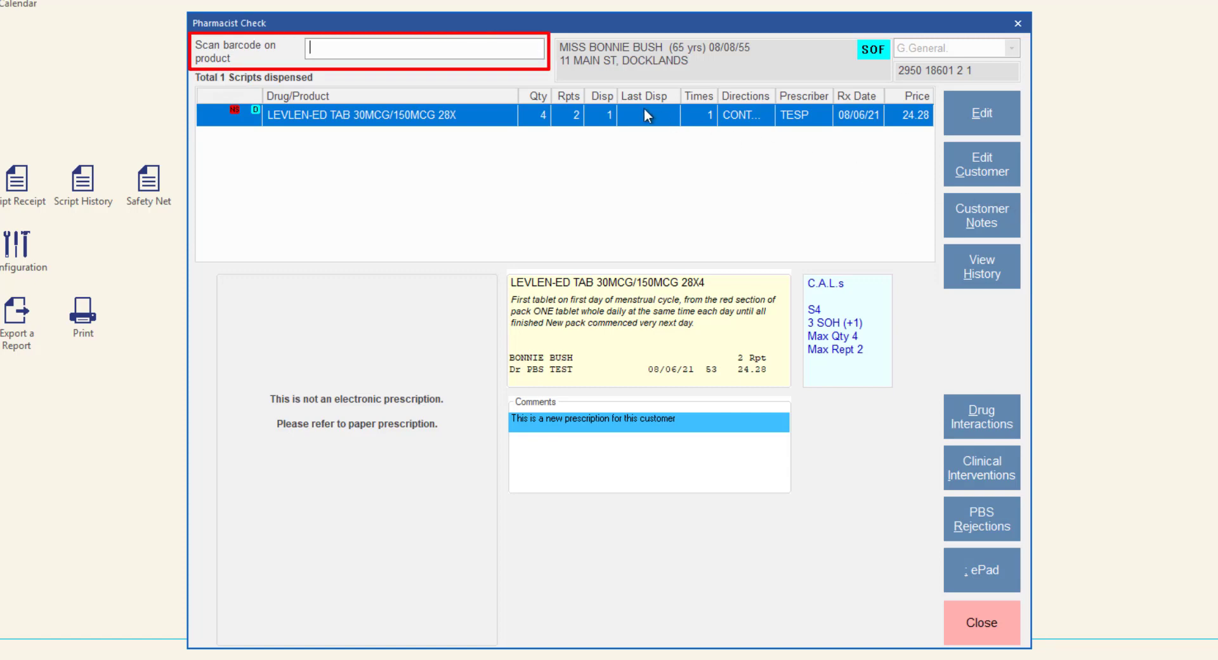
text(9323911000442)
key(Return)
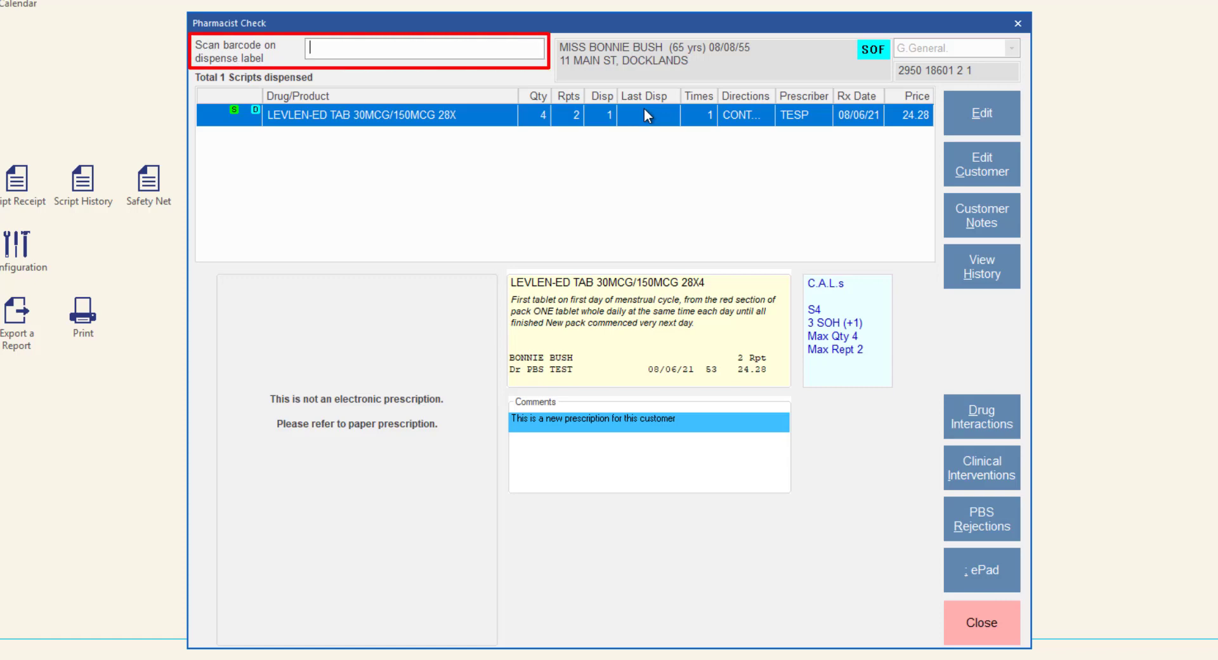
text(Y05Y8)
key(Return)
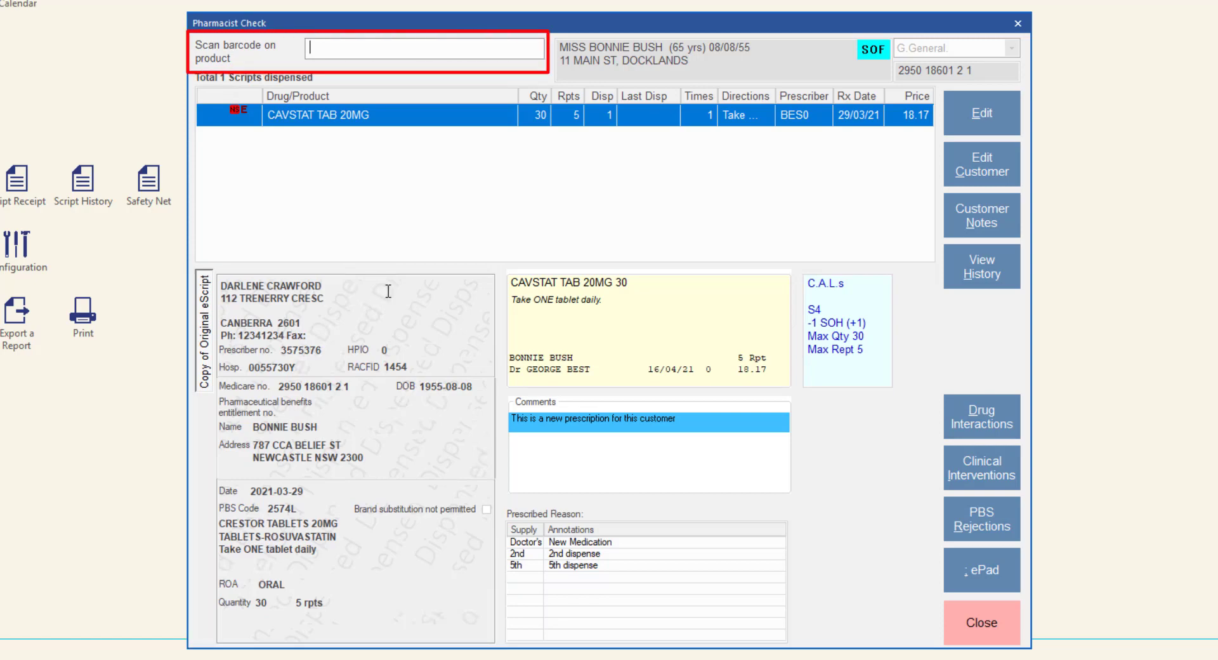
text(9323613012603)
key(Return)
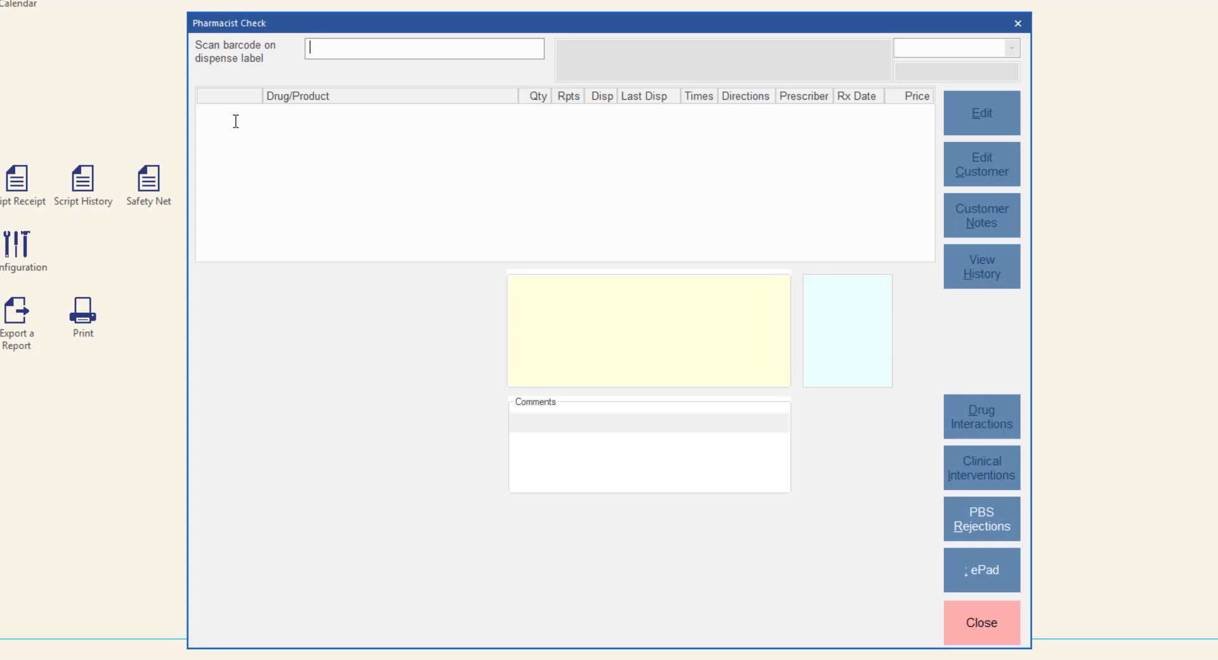
text(110280)
key(Return)
text(9311212103566)
key(Return)
text(9311212103566)
key(Return)
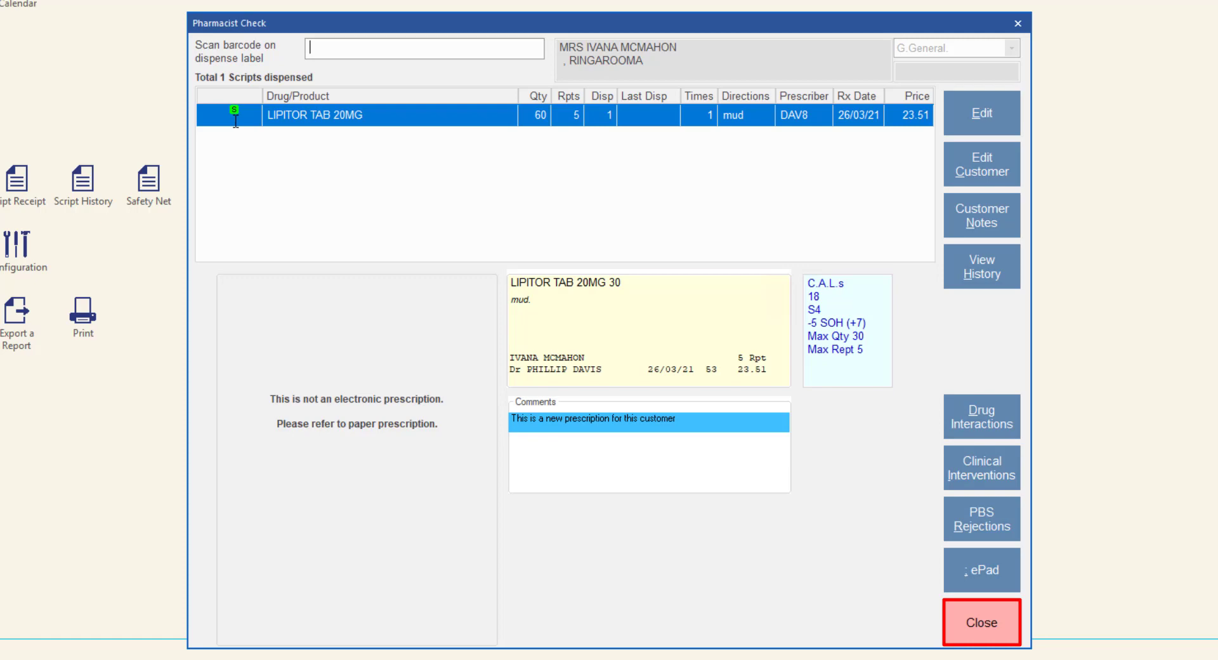
key(Escape)
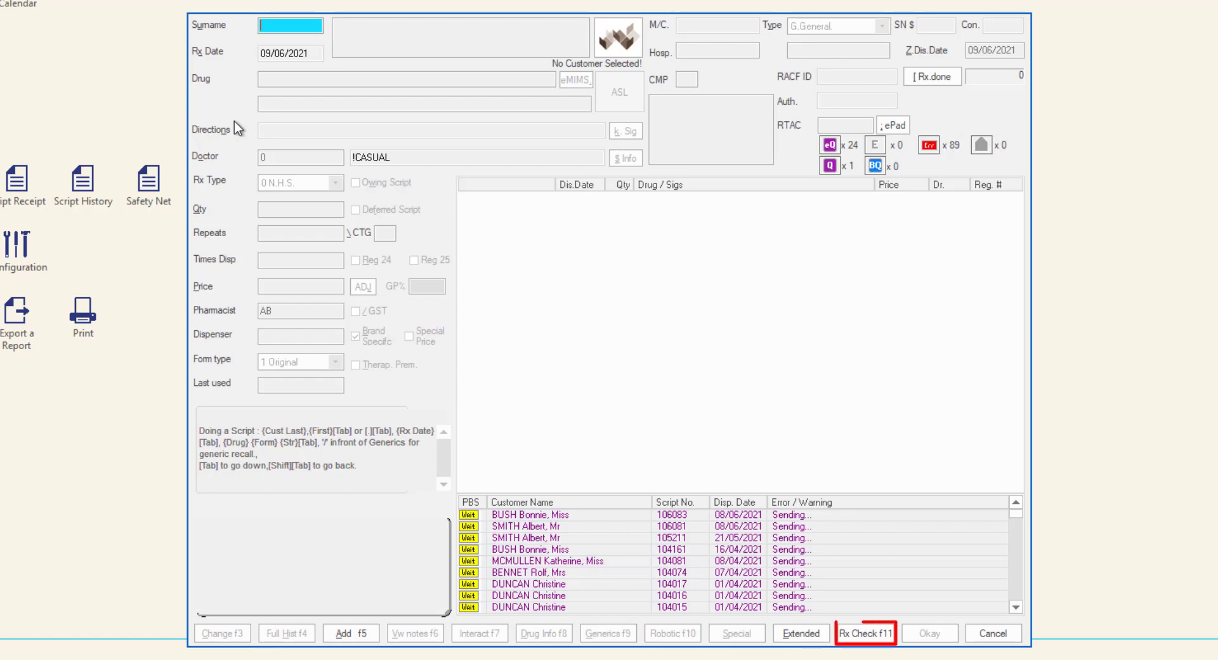
click(884, 634)
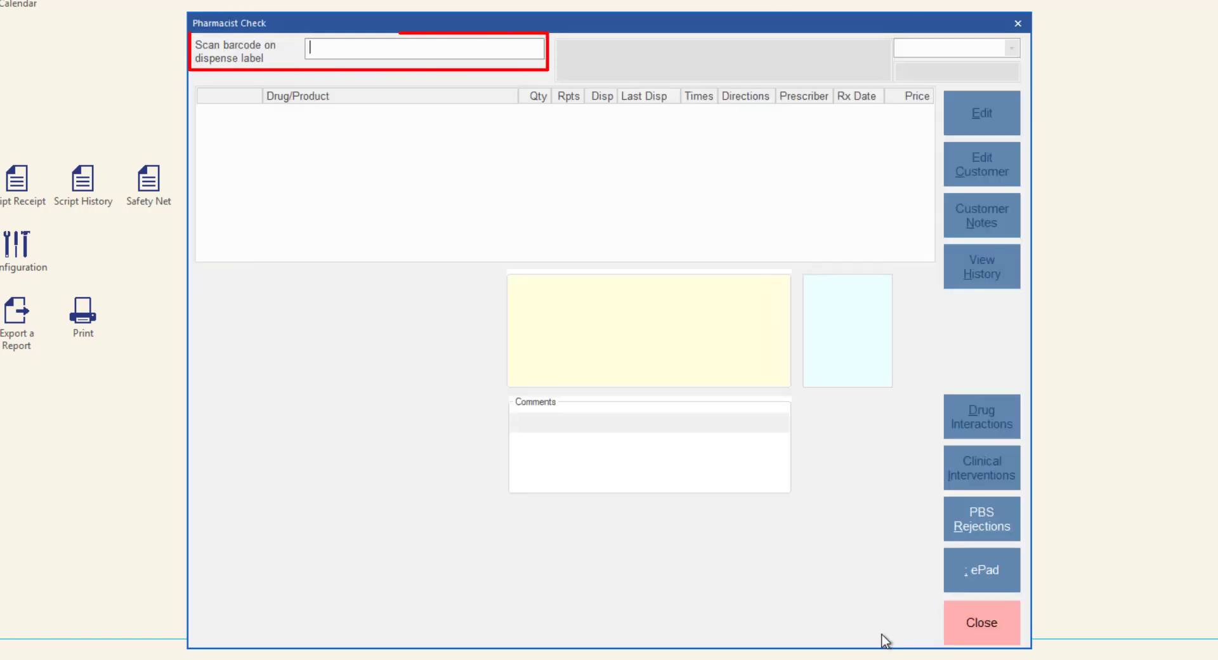
text(310608)
key(Return)
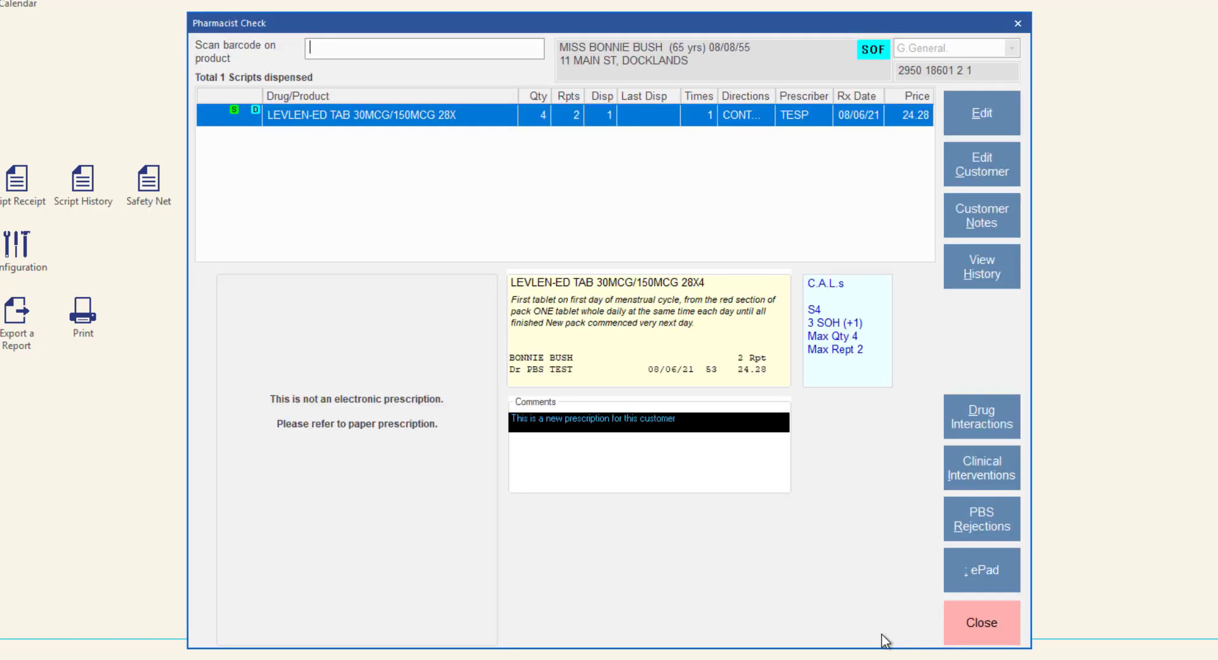
text(9323911000336)
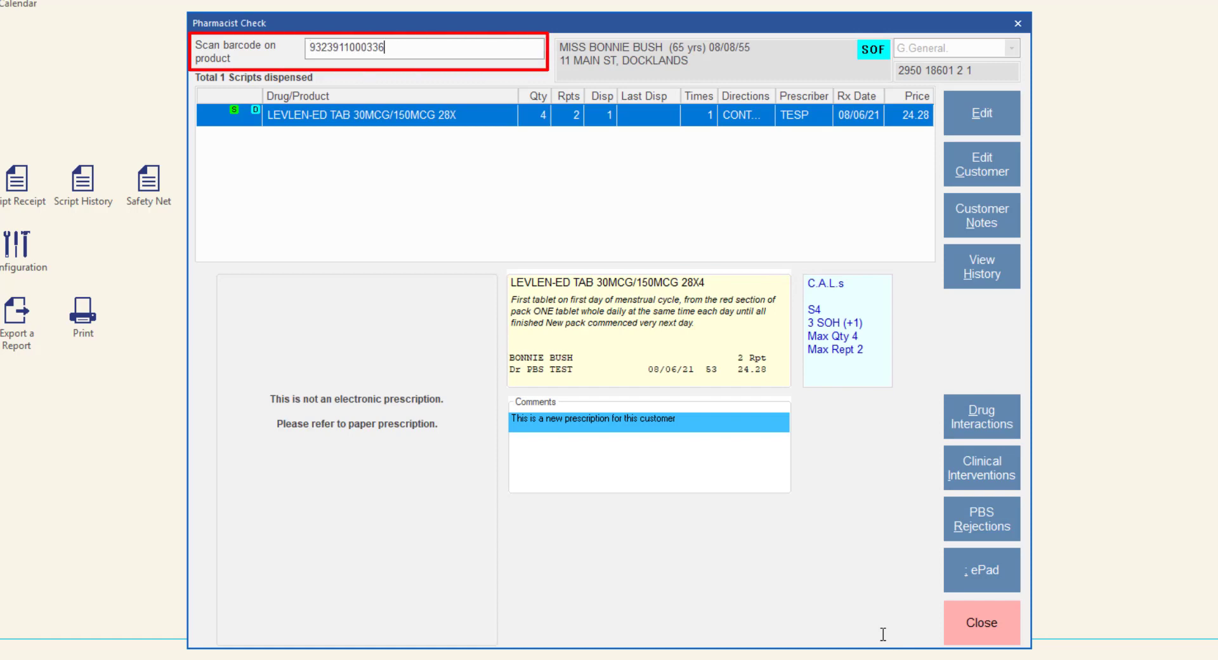
key(Return)
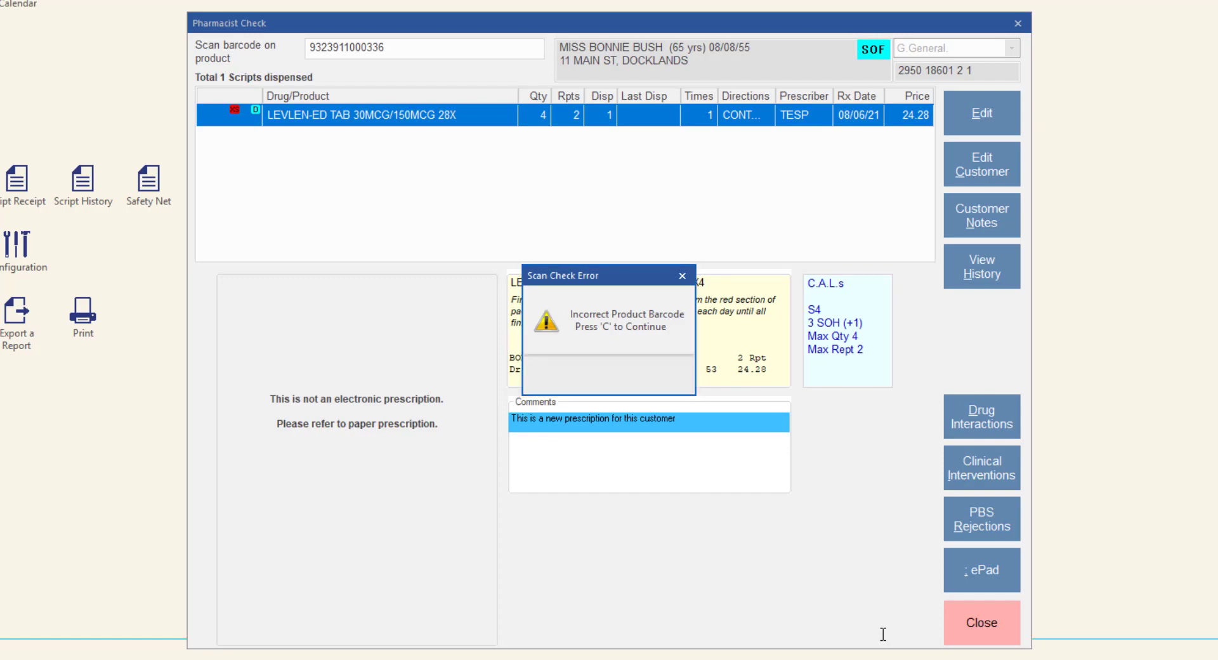
key(c)
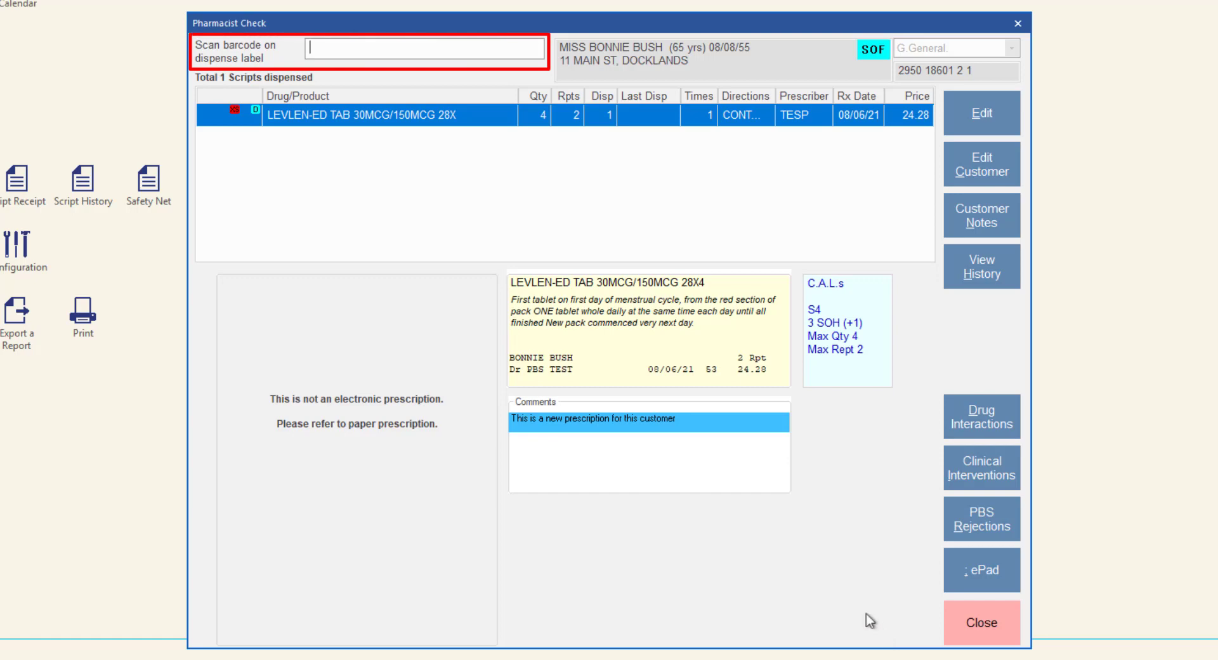
text(215650)
key(Return)
text(9323911000442)
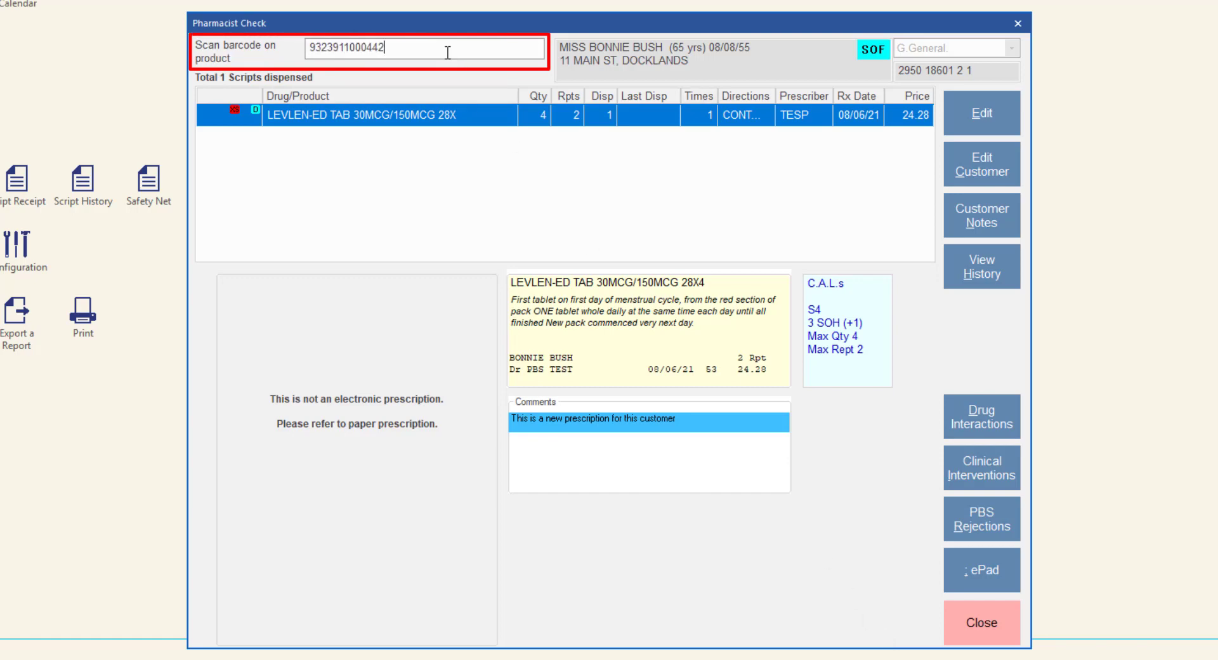
key(Return)
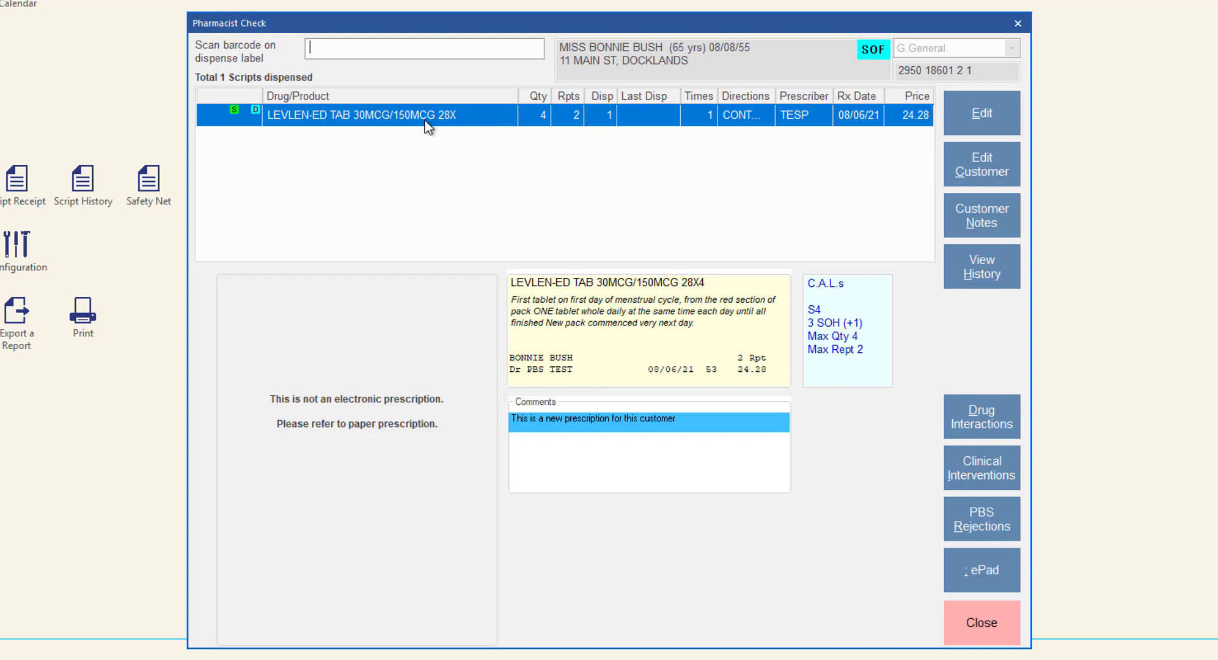
click(426, 121)
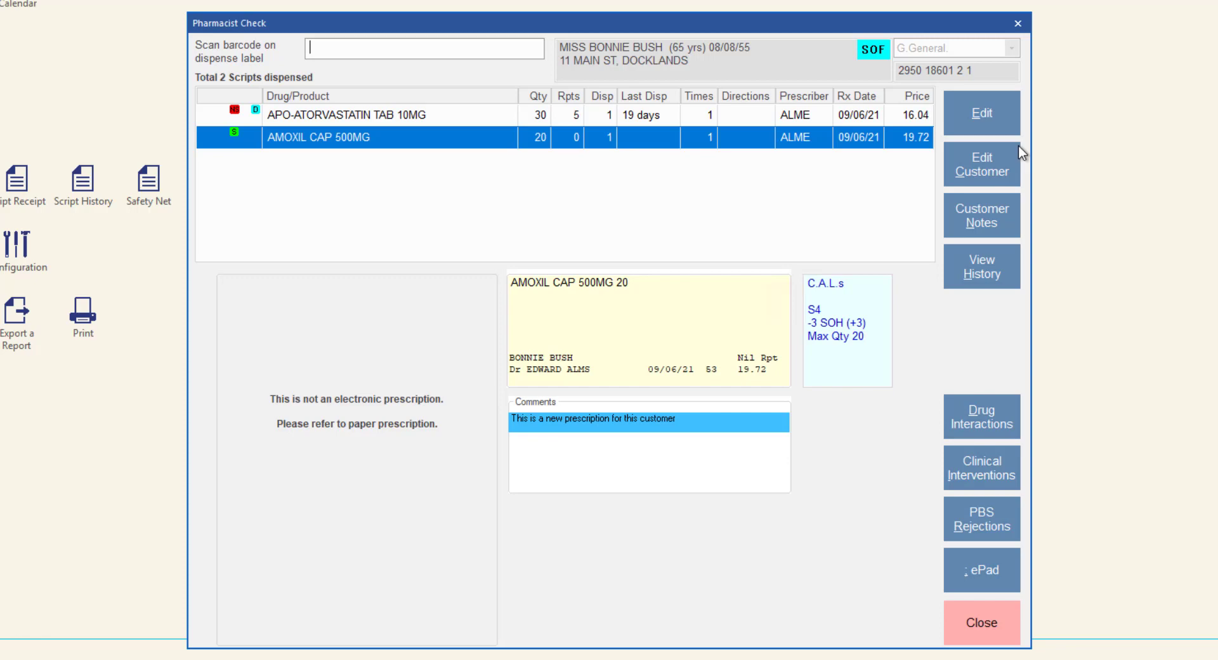
Scan dispense label 110326 to load the LEVLEN-ED script
text(110326)
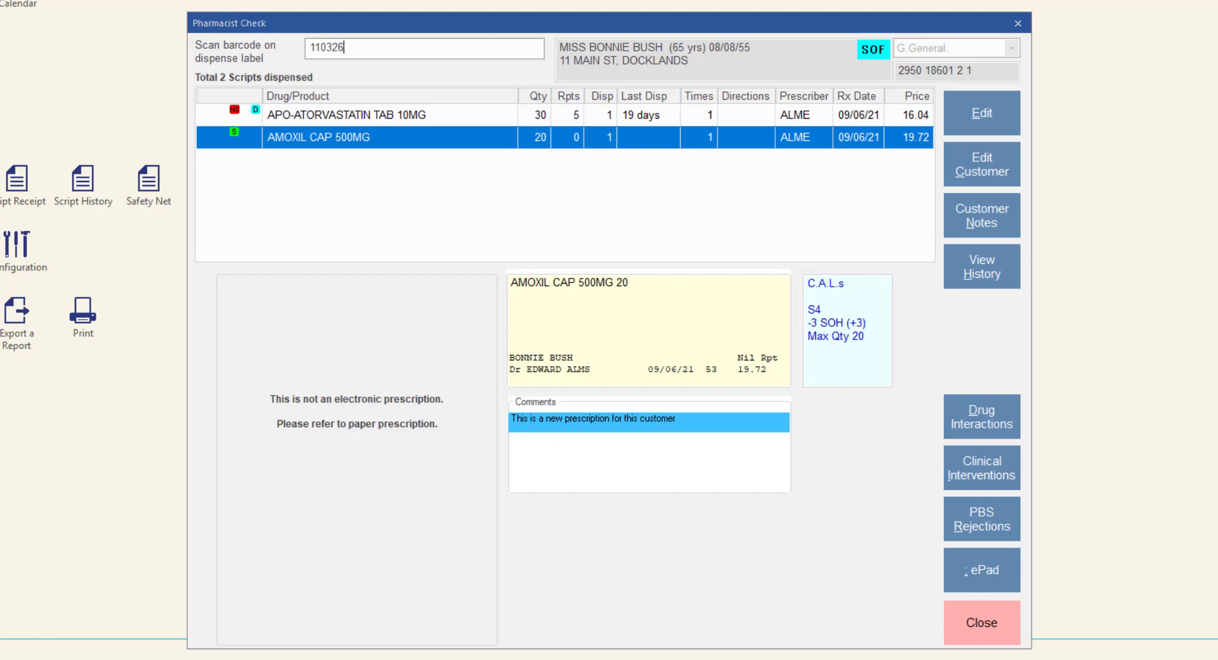
key(Return)
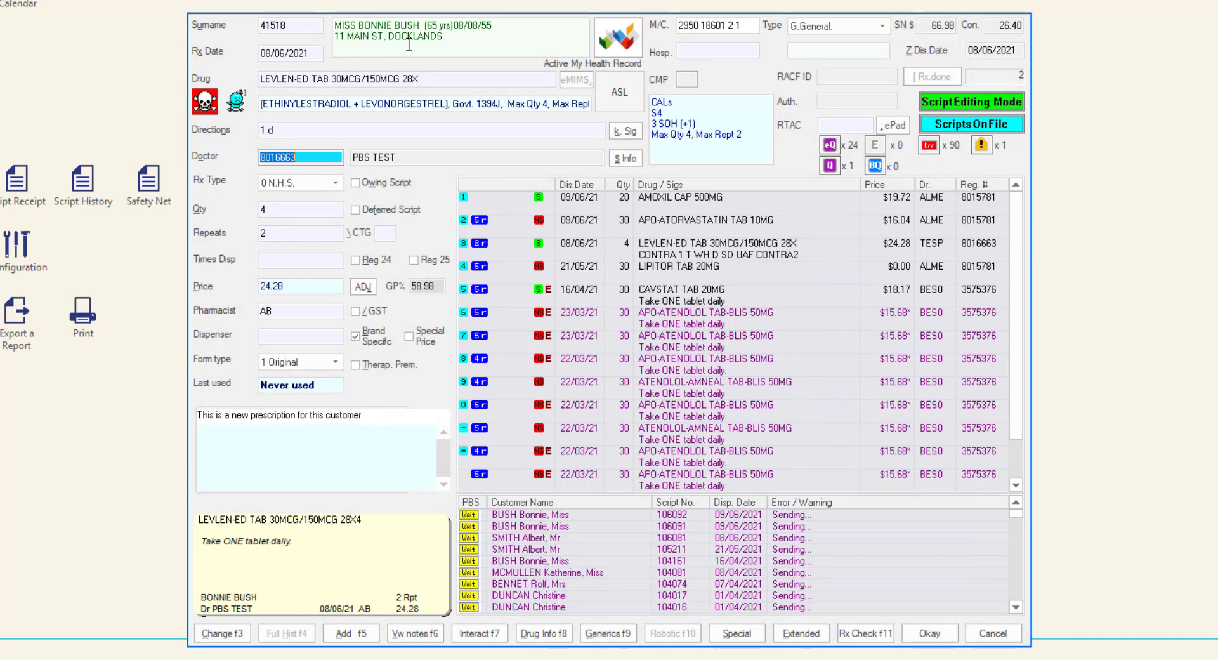
Save the edited LEVLEN-ED script and accept dispensing under pharmacist AB
key(Return)
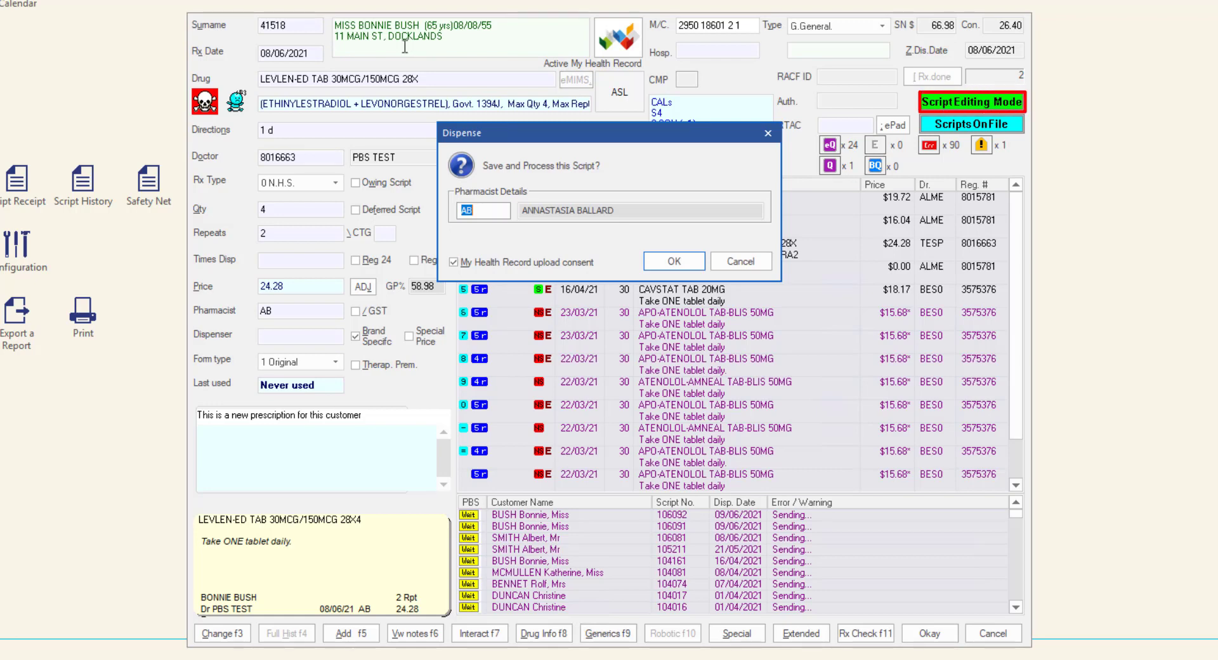
key(Return)
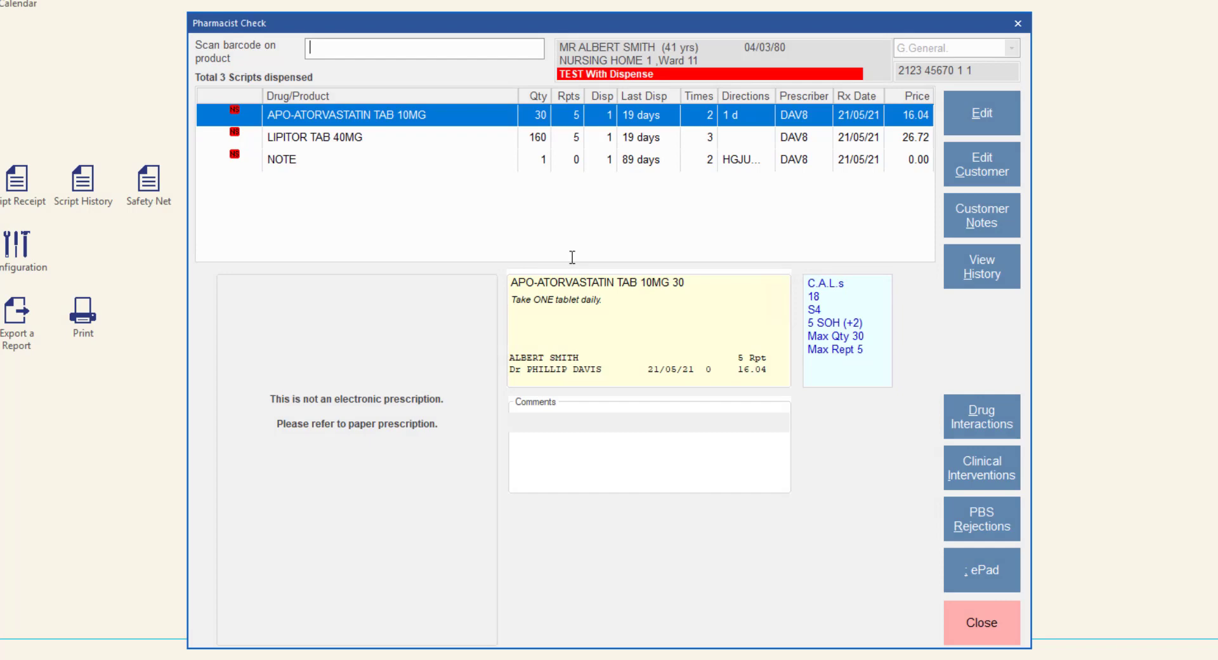
Close the Pharmacist Check with three scripts unchecked to raise the Scan Check Warning
key(Escape)
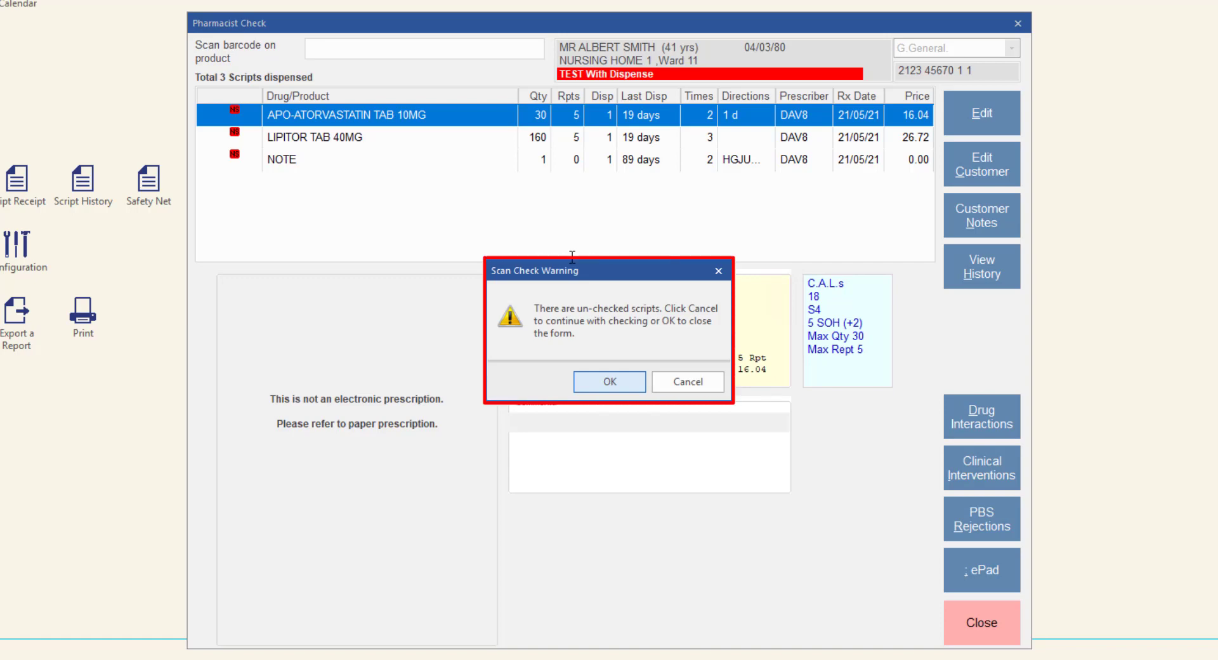